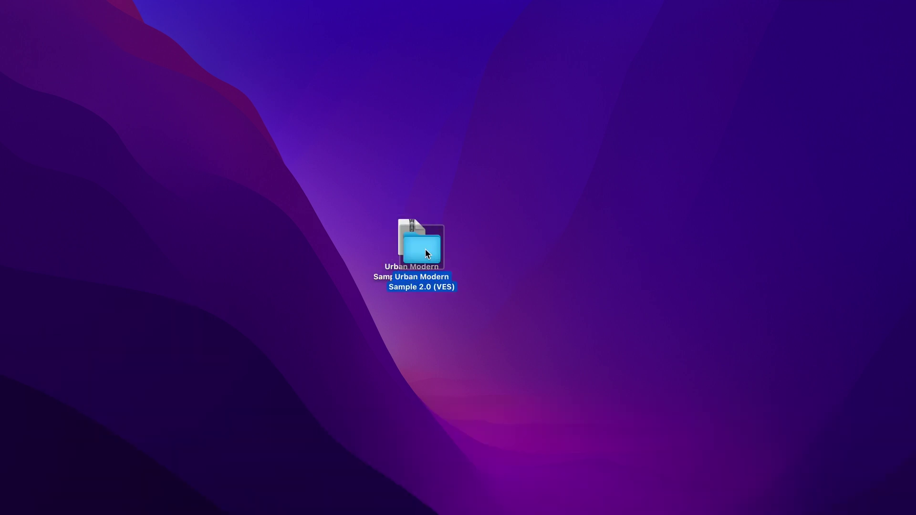
Open the extracted pack folder and preview its licence, instructions and BasementGrotesque font
double_click(425, 248)
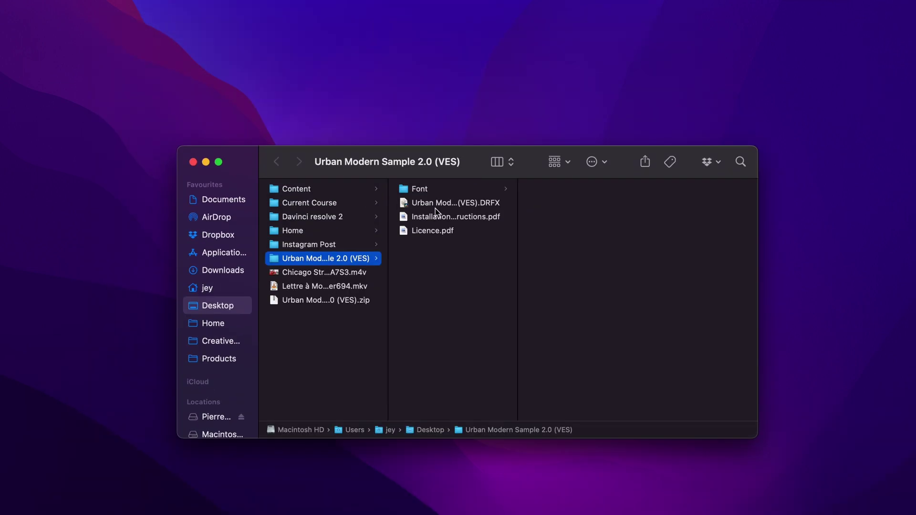
left_click(425, 234)
left_click(431, 217)
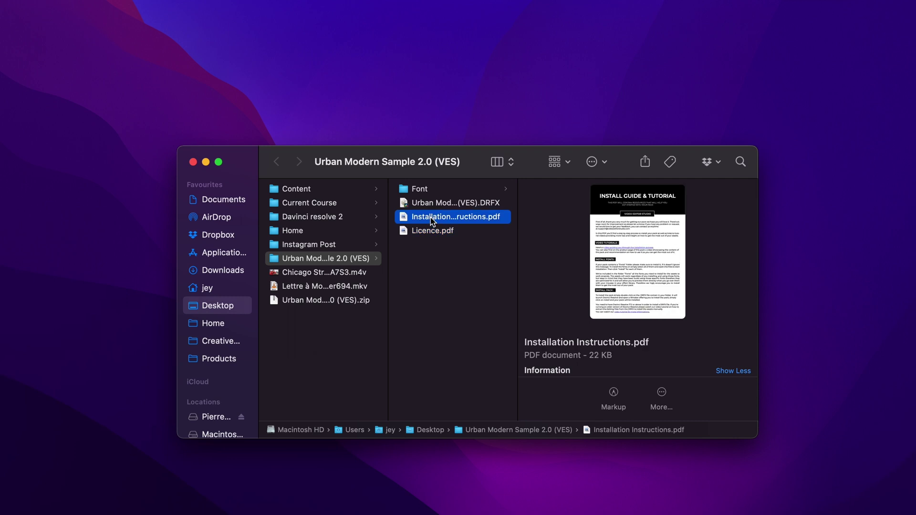
left_click(443, 205)
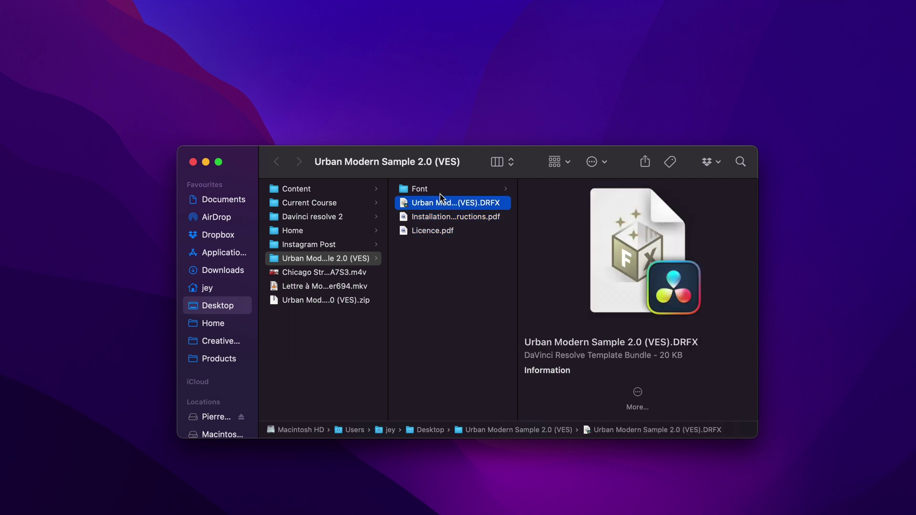
left_click(442, 189)
left_click(549, 191)
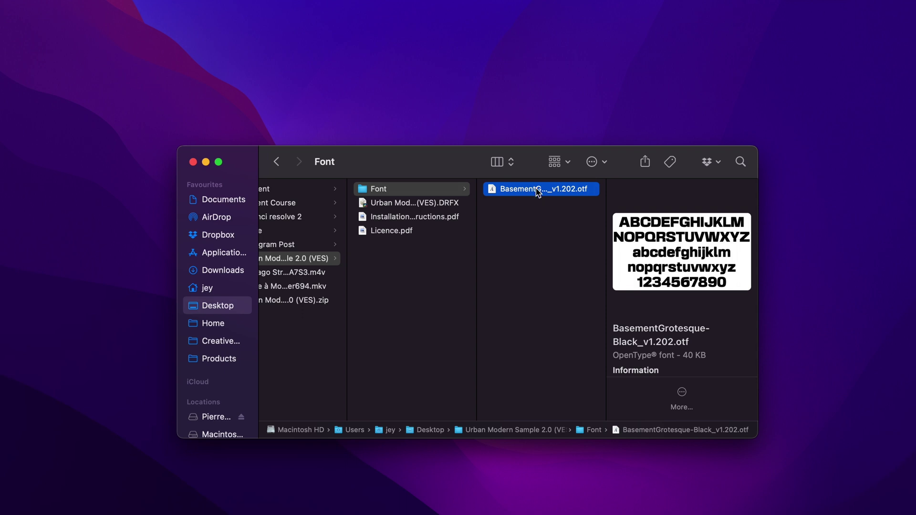
Install the Urban Modern Sample 2.0 .drfx template bundle into DaVinci Resolve
left_click(428, 204)
double_click(423, 205)
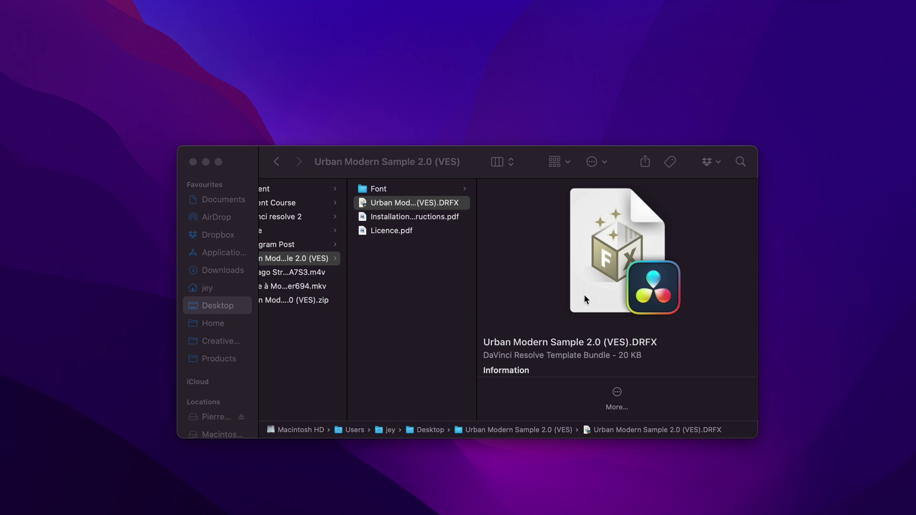
left_click(505, 258)
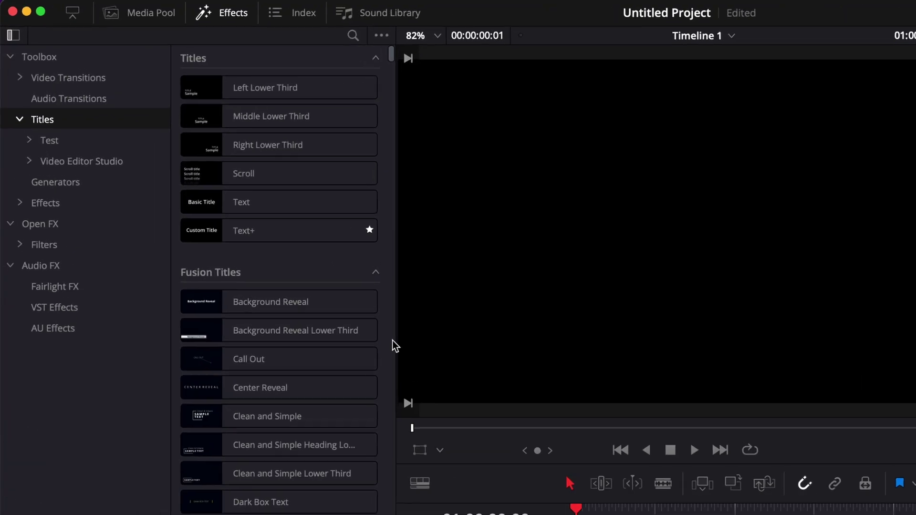
Drag Urban Modern Sample 2.0 (VES) from Video Editor Studio > Sample onto Video 1
left_click(28, 163)
scroll(90, 401, "down", 10)
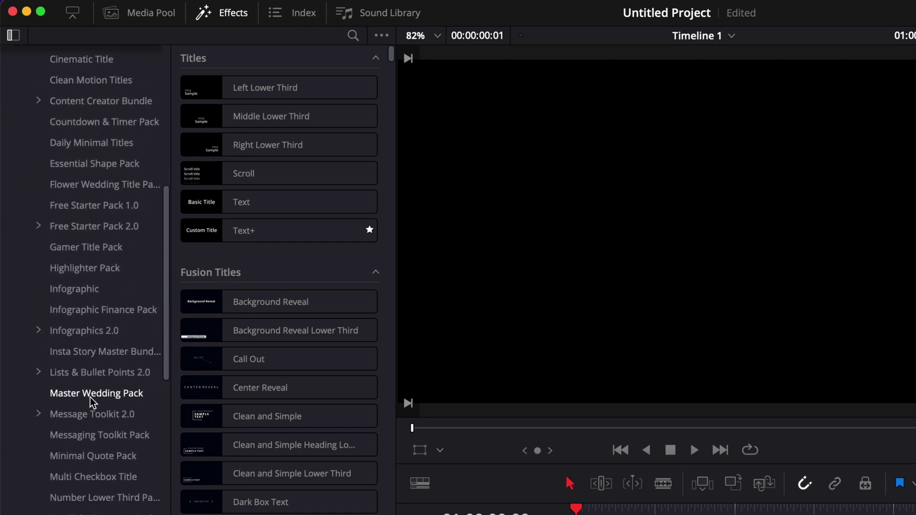
scroll(91, 453, "down", 3)
left_click(66, 477)
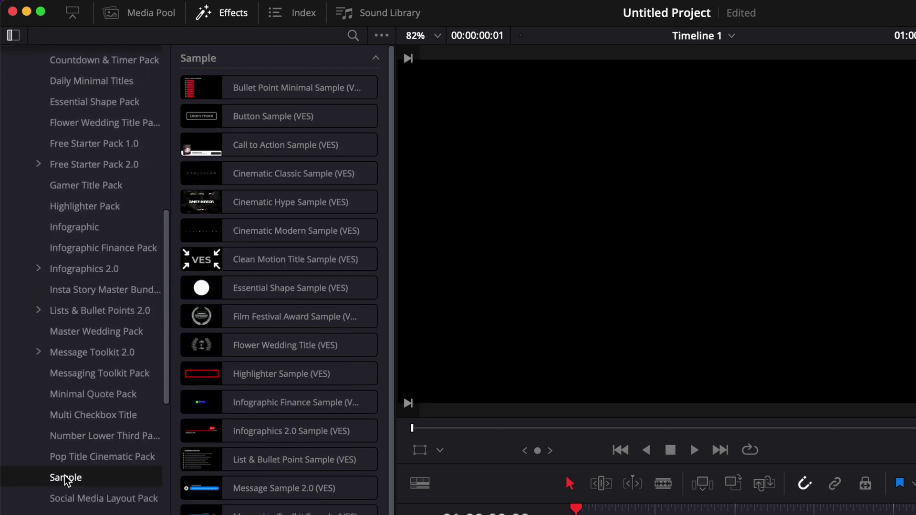
scroll(135, 391, "down", 3)
mouse_move(176, 443)
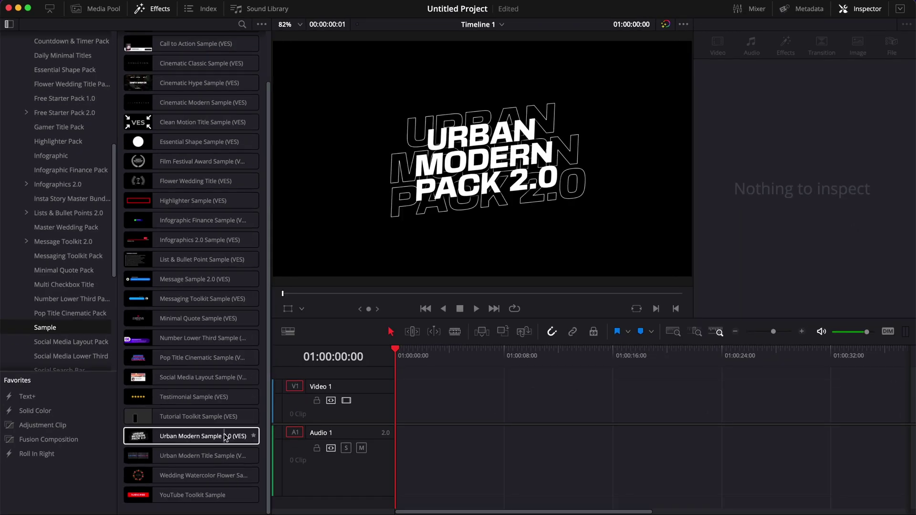
left_click_drag(226, 438, 399, 415)
Play the new title, then stretch its clip to about 18 seconds
key("space")
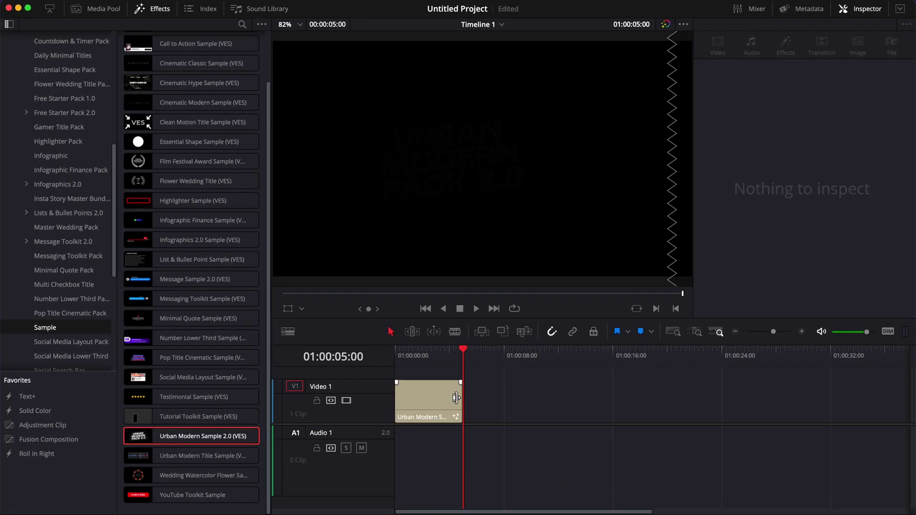
left_click_drag(456, 398, 646, 398)
left_click_drag(629, 356, 639, 360)
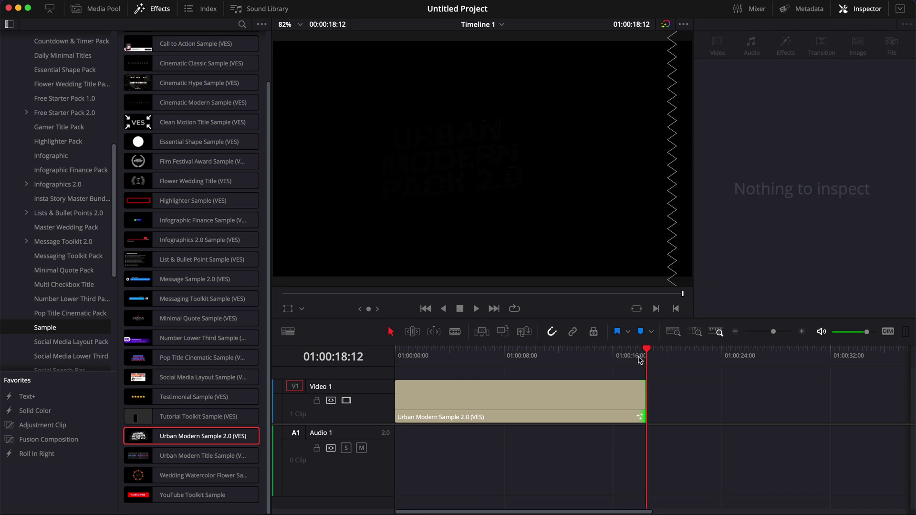
Set the title's Animation Length to 3.0 seconds and preview it from the start
left_click(552, 357)
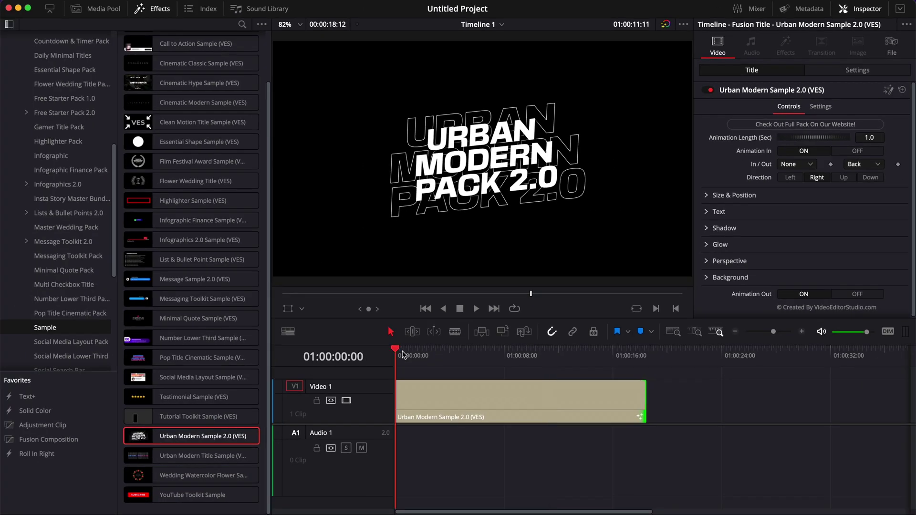
left_click(193, 498)
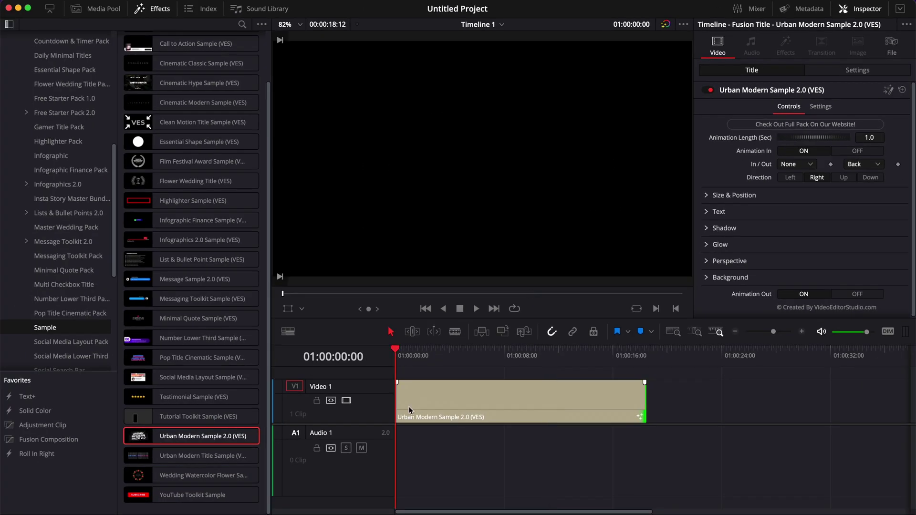
key("space")
key("space")
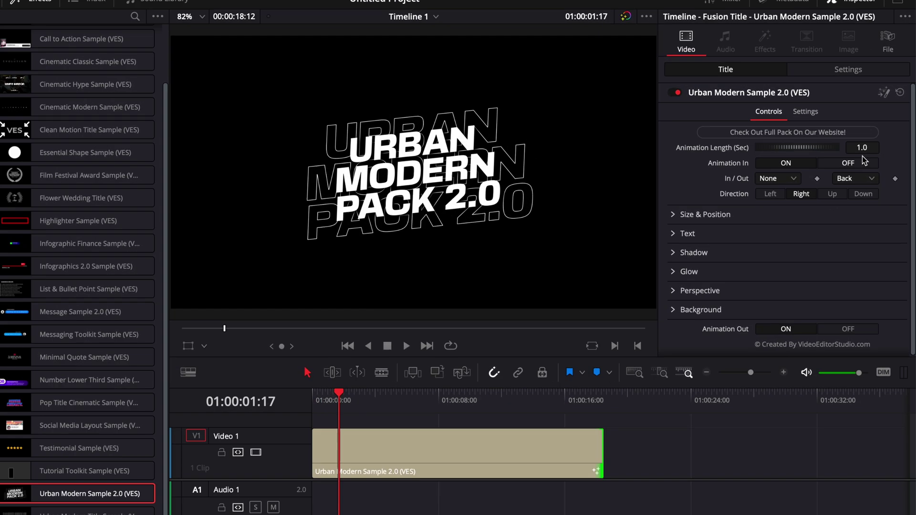
left_click(871, 138)
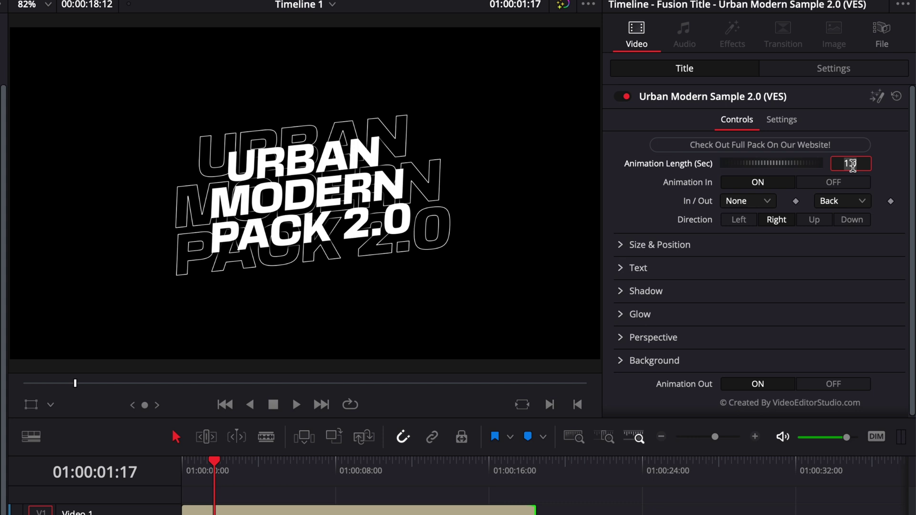
key("Return")
key("Home")
key("space")
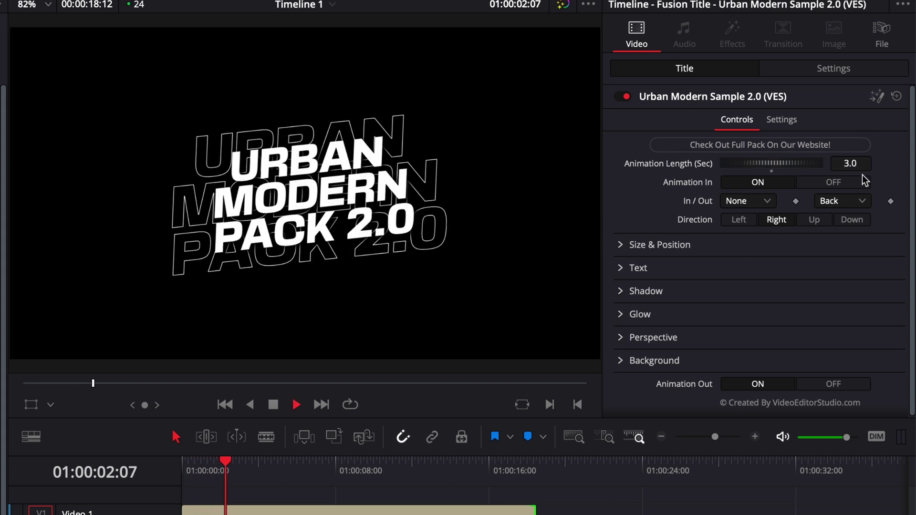
key("space")
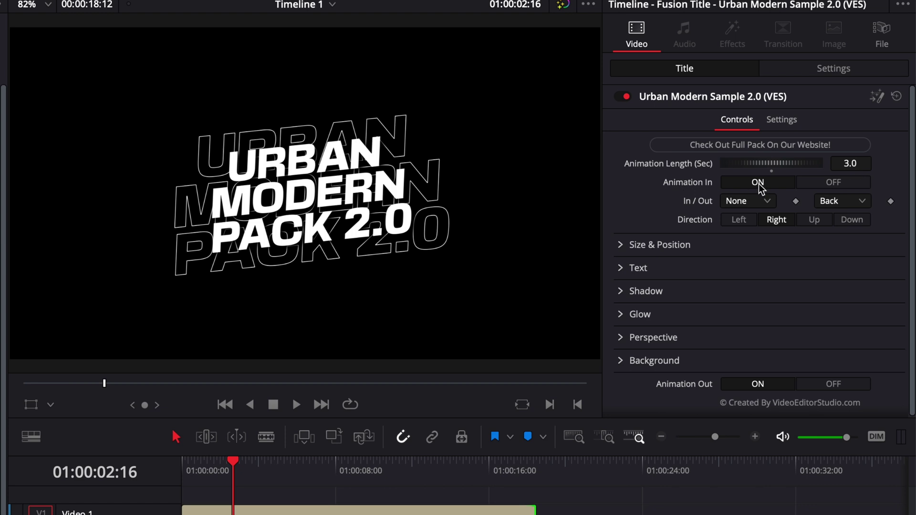
Turn off Animation In and preview the title without its intro
left_click(828, 187)
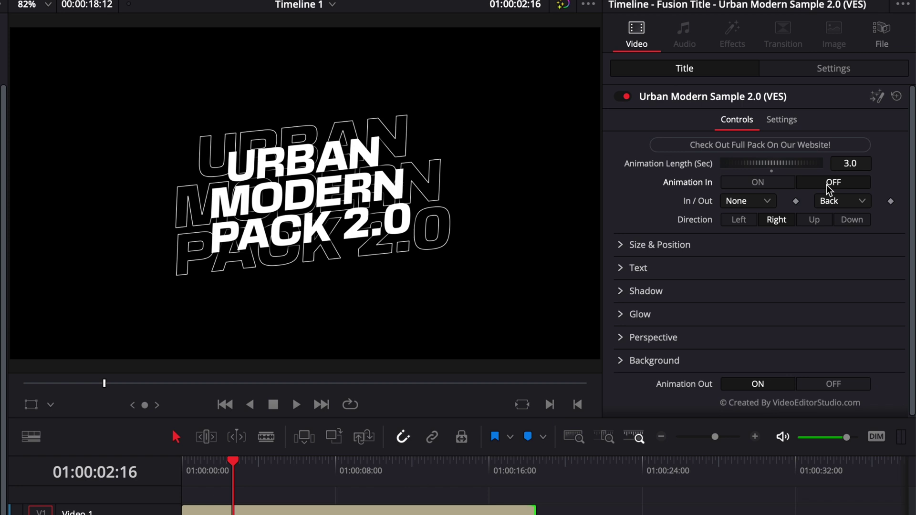
key("Home")
key("space")
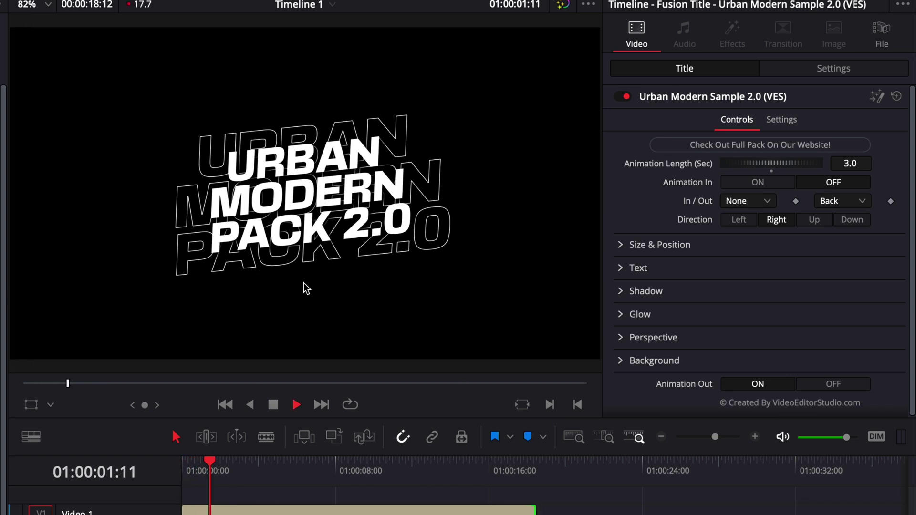
key("space")
Re-enable the intro animation and try Sine and Bounce easing, settling on Back
left_click(782, 183)
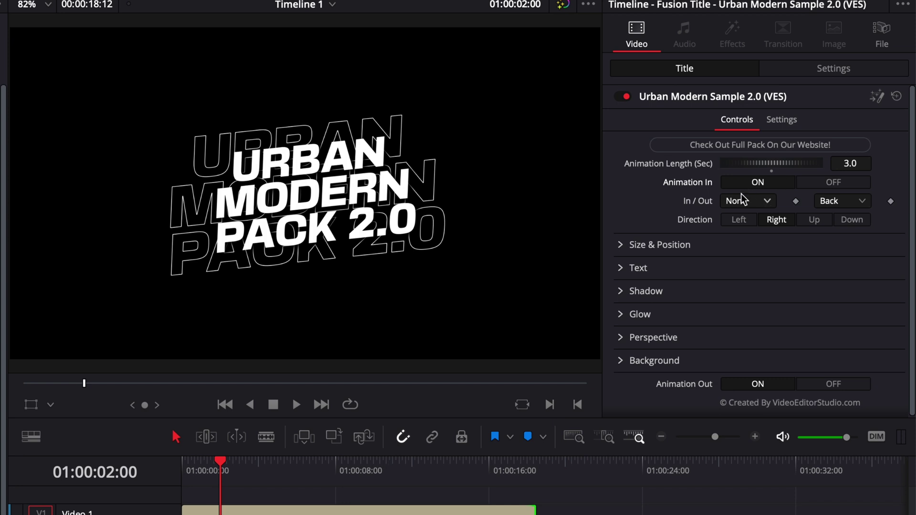
left_click(864, 200)
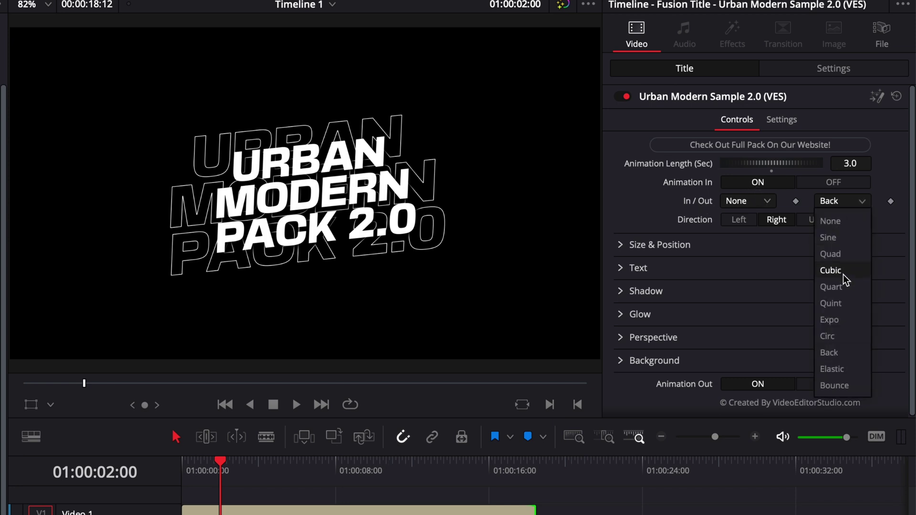
left_click(849, 238)
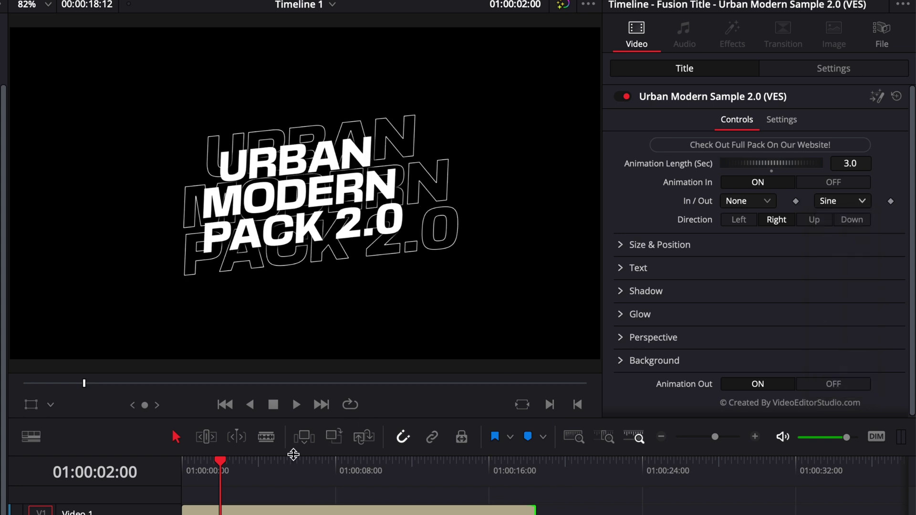
key("Home")
key("space")
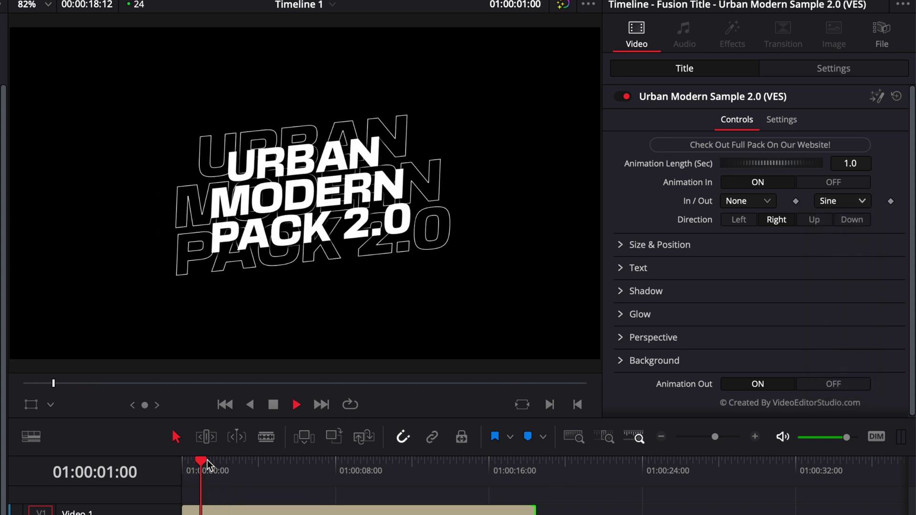
key("space")
left_click(859, 201)
left_click(830, 384)
key("Home")
key("space")
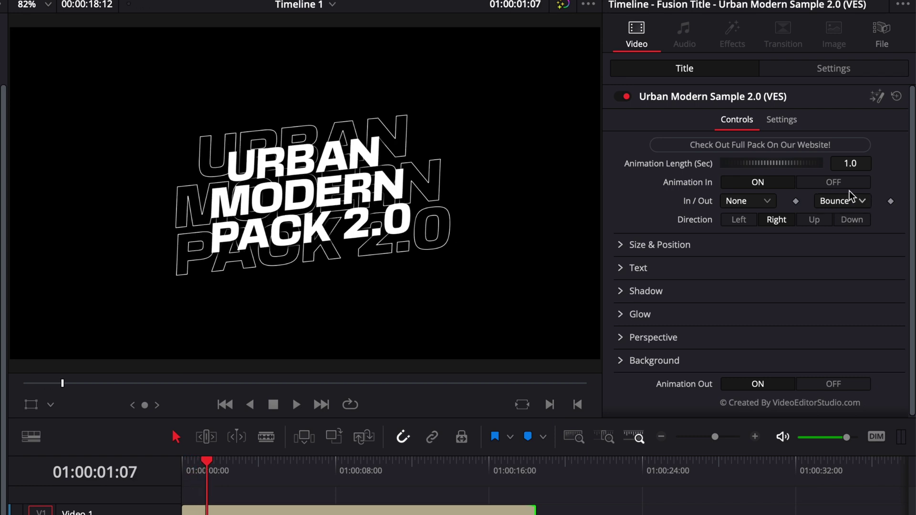
scroll(842, 201, "up", 2)
key("Home")
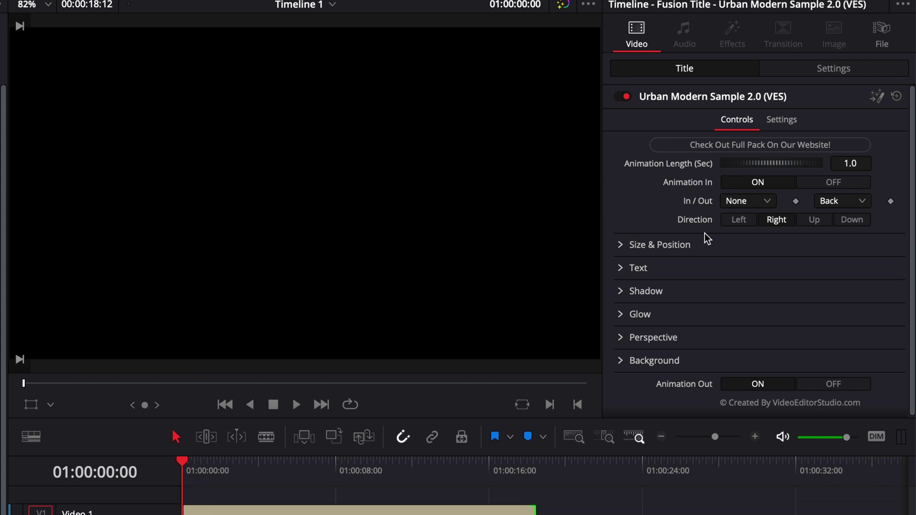
Preview Left, Right and Up animation directions, finally setting Direction to Down
left_click(743, 221)
key("space")
key("space")
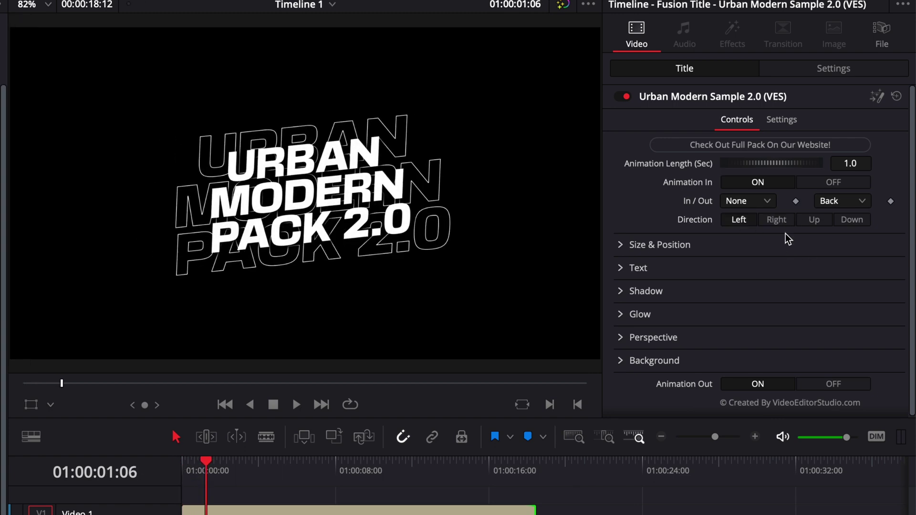
left_click(777, 220)
left_click(184, 466)
key("space")
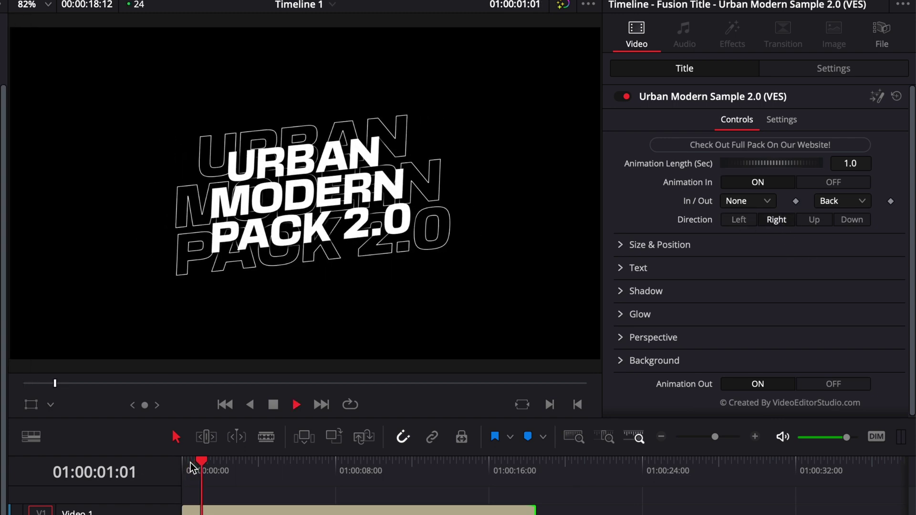
key("space")
left_click(814, 220)
left_click(187, 467)
key("space")
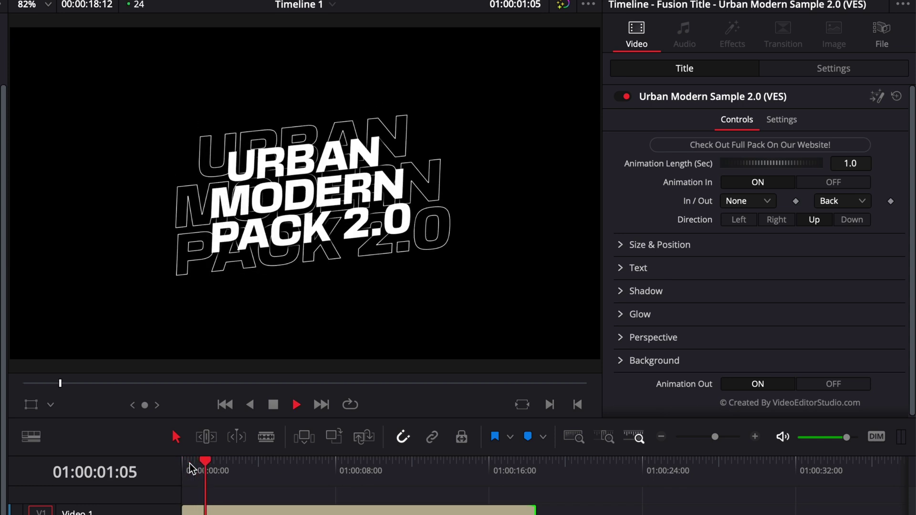
key("space")
left_click(852, 219)
left_click(187, 467)
key("space")
key("space")
Scale the whole title up to 1.44 in Size & Position
left_click(621, 244)
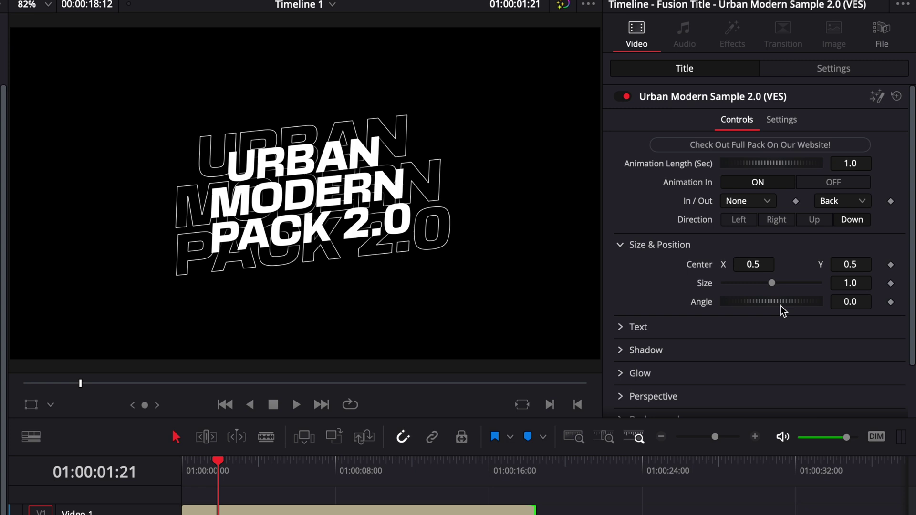
left_click_drag(771, 282, 777, 282)
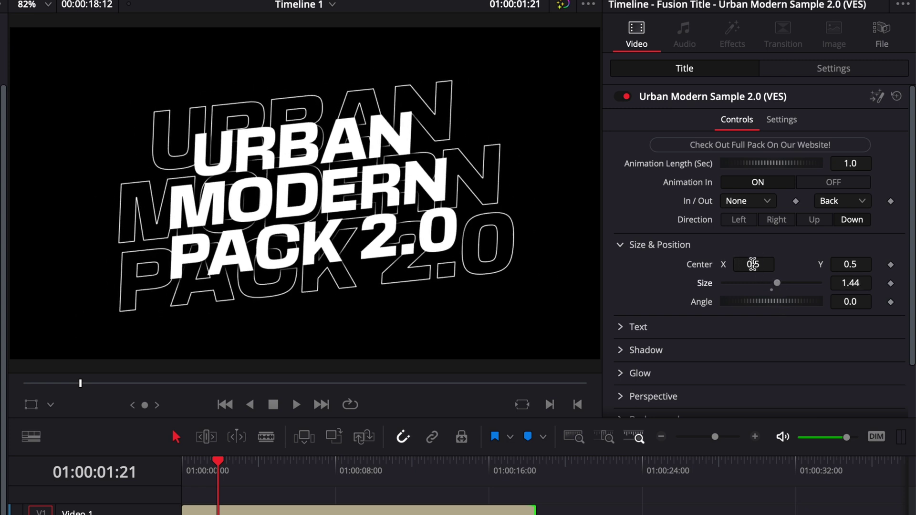
left_click(620, 245)
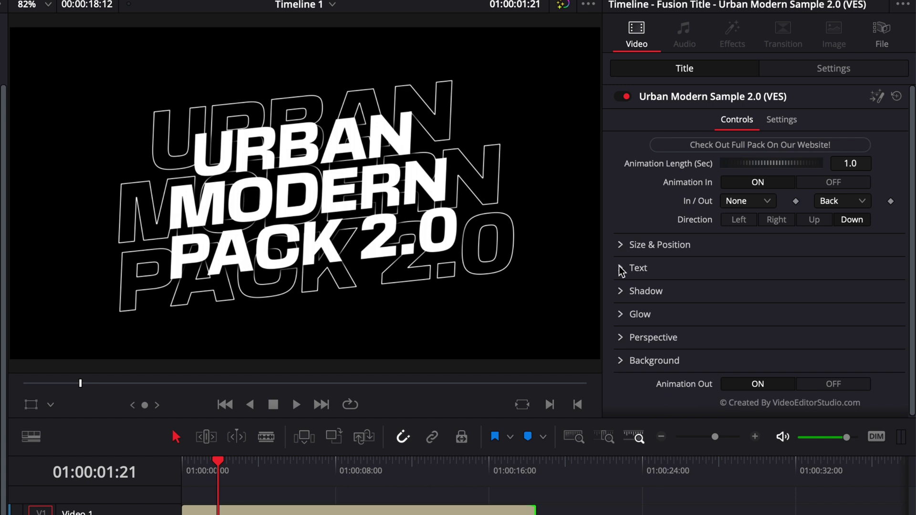
Set FrontText Size 0.0512, Tracking 1.134 and Line Spacing 1.102
left_click(621, 268)
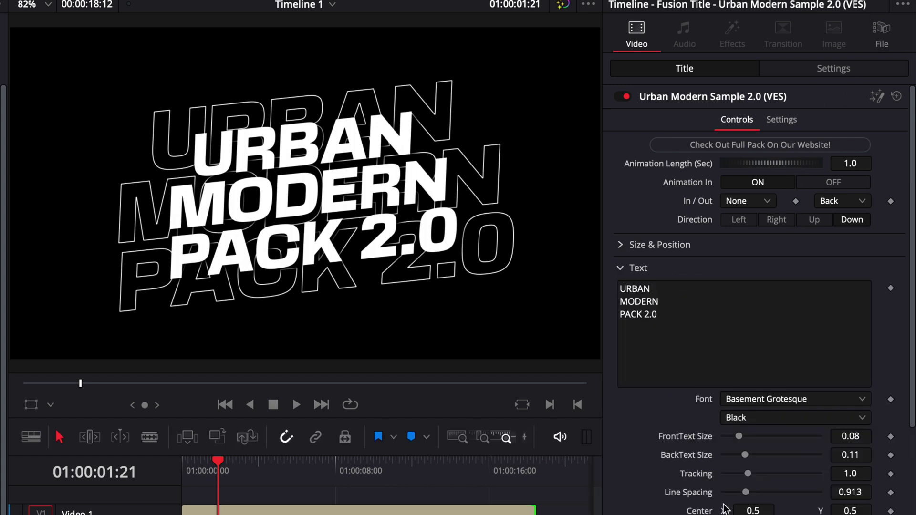
scroll(661, 443, "down", 3)
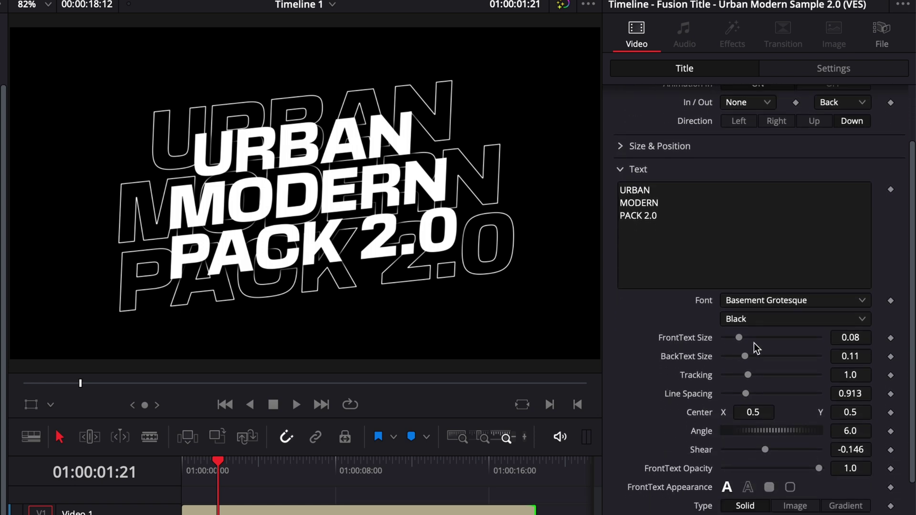
left_click_drag(738, 336, 751, 394)
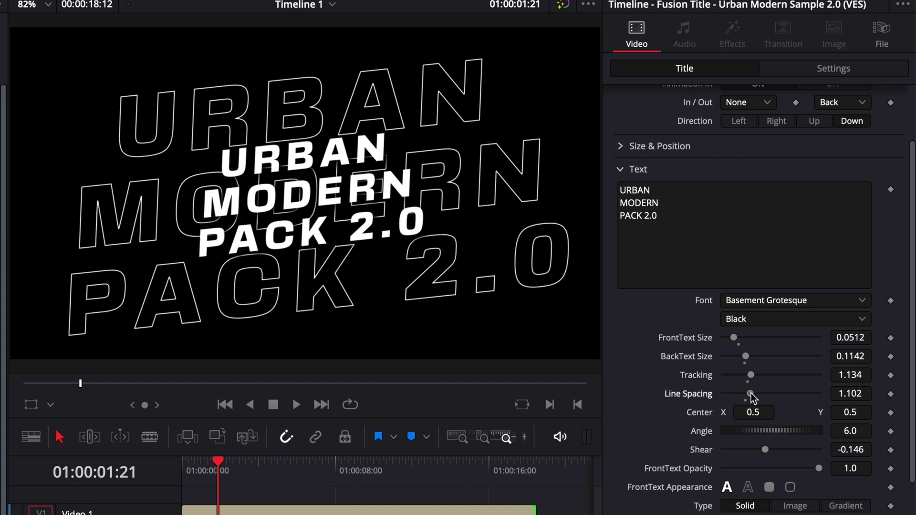
scroll(640, 442, "down", 5)
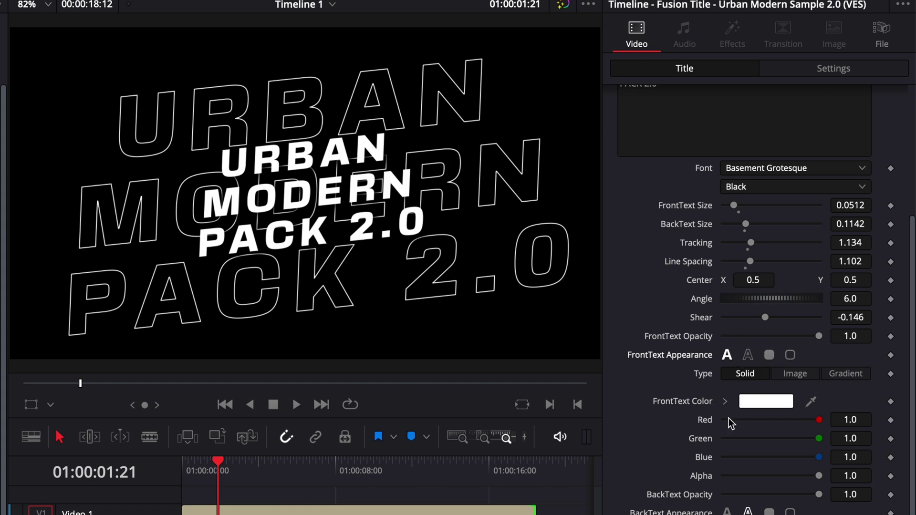
scroll(728, 418, "down", 2)
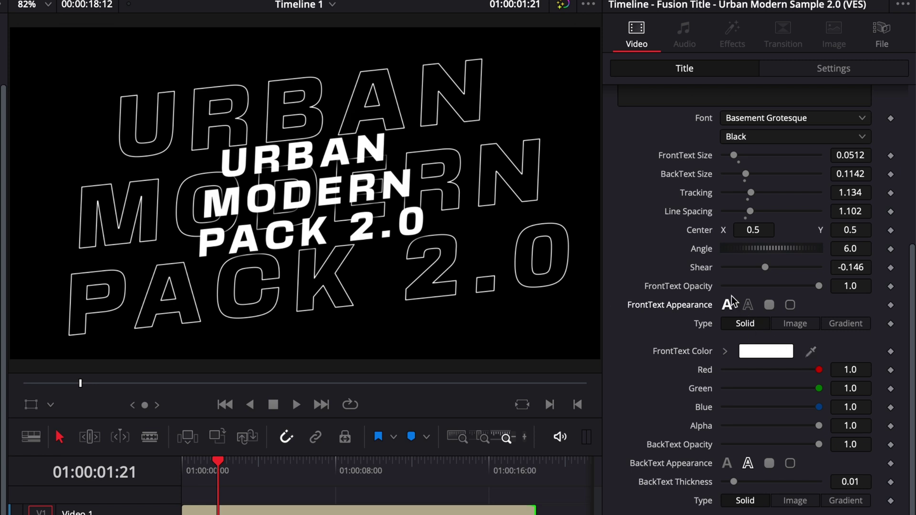
Try outlined and solid text styles, keeping front text solid and back outline at 0.01
left_click(747, 304)
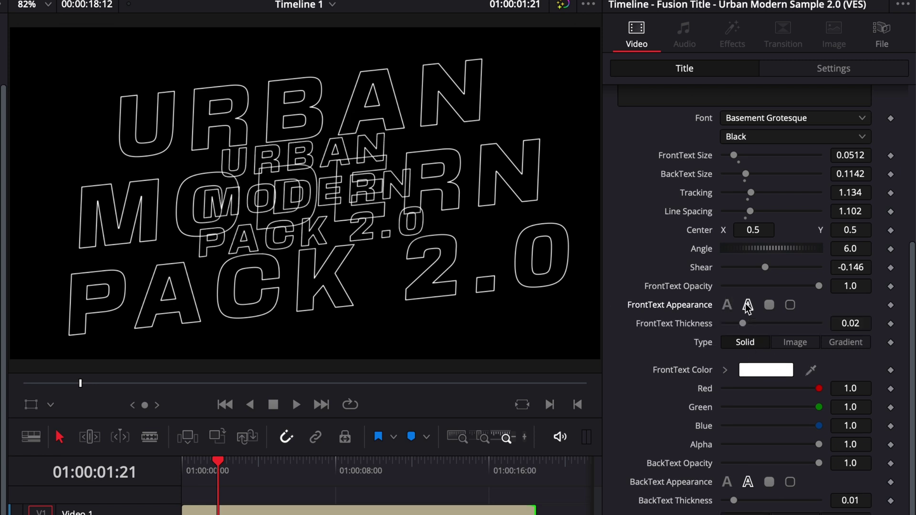
left_click(729, 480)
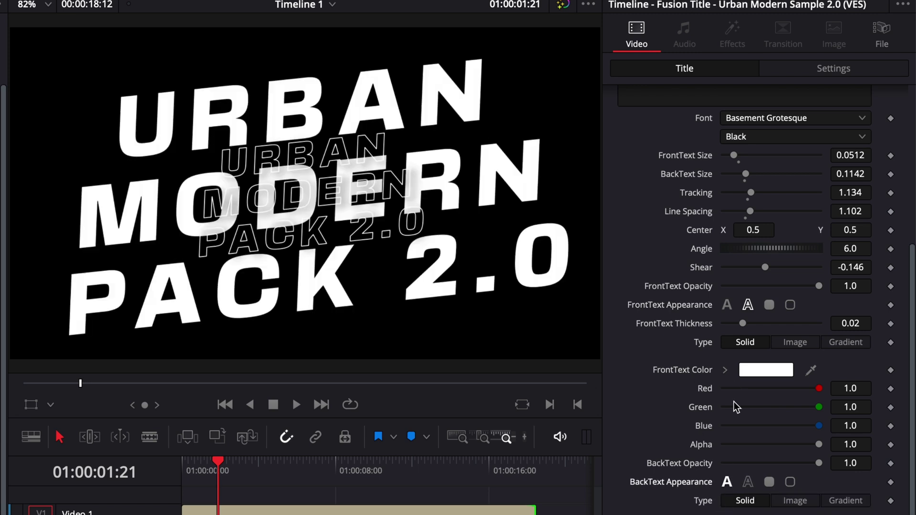
left_click(727, 304)
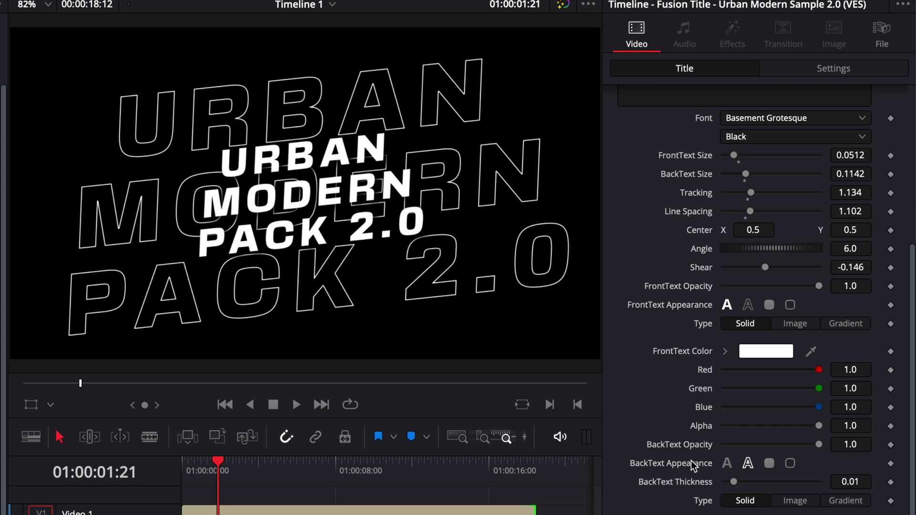
left_click_drag(734, 482, 757, 483)
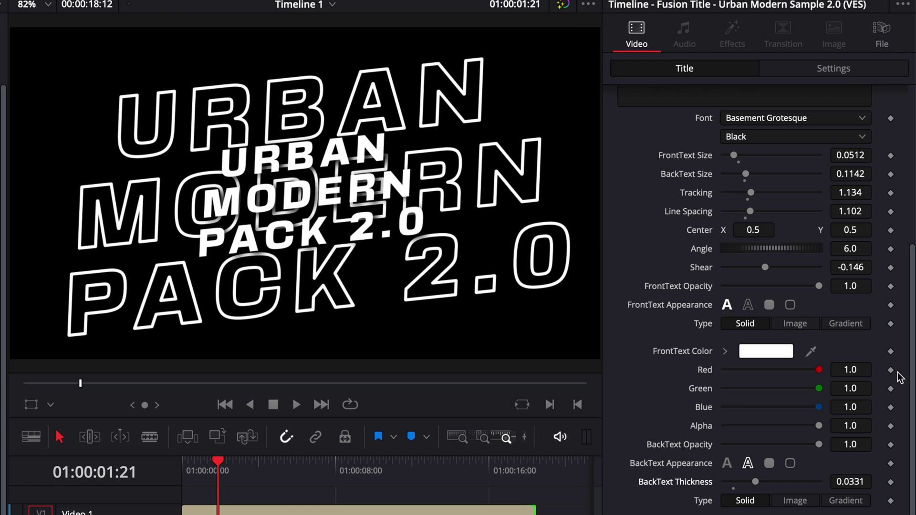
double_click(674, 485)
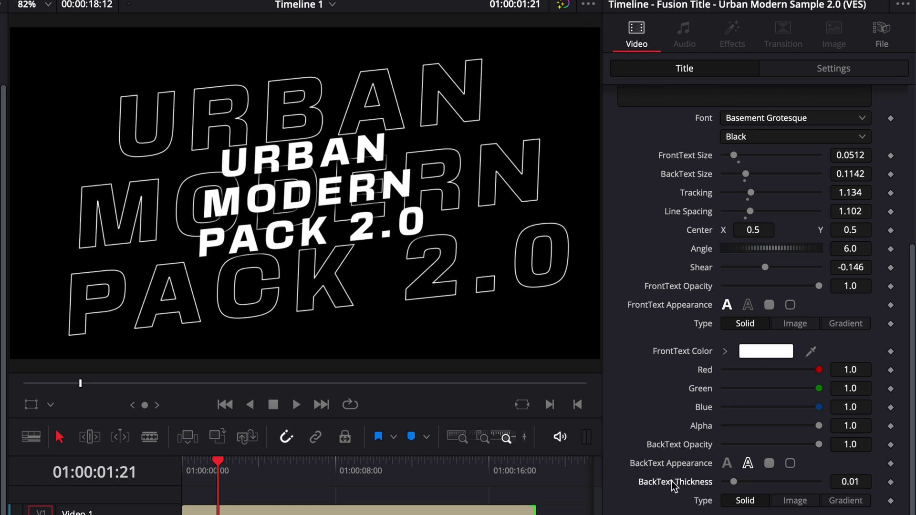
scroll(635, 410, "up", 3)
left_click(629, 294)
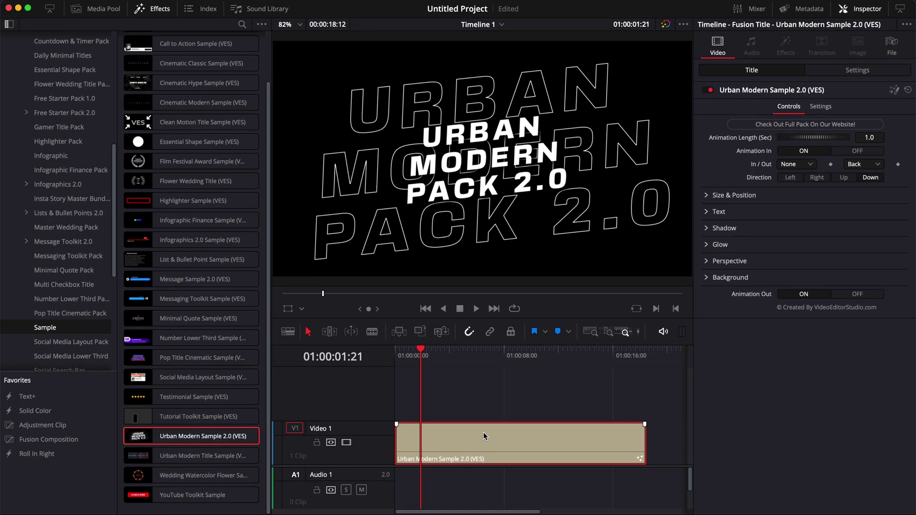
Move the title to V2, place the night footage on V1 and zoom it to about 1.3
left_click_drag(546, 441, 547, 424)
left_click(746, 507)
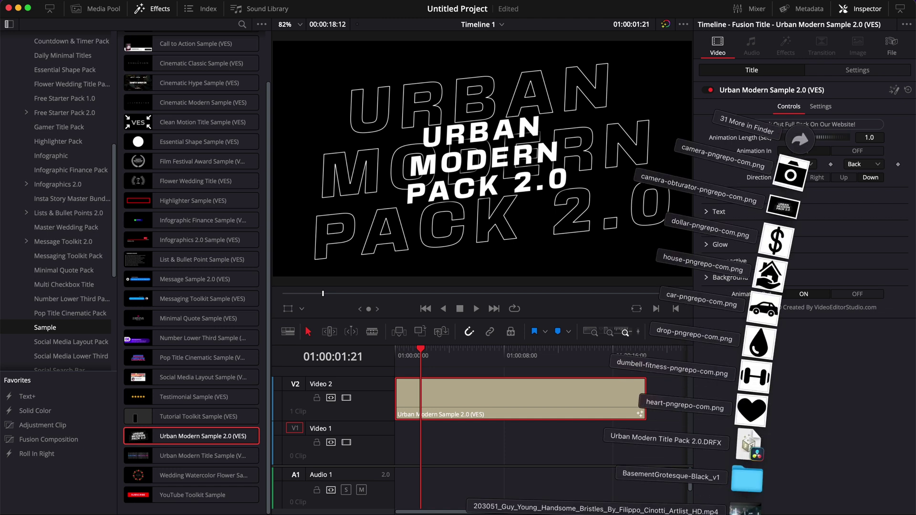
left_click_drag(747, 487, 401, 446)
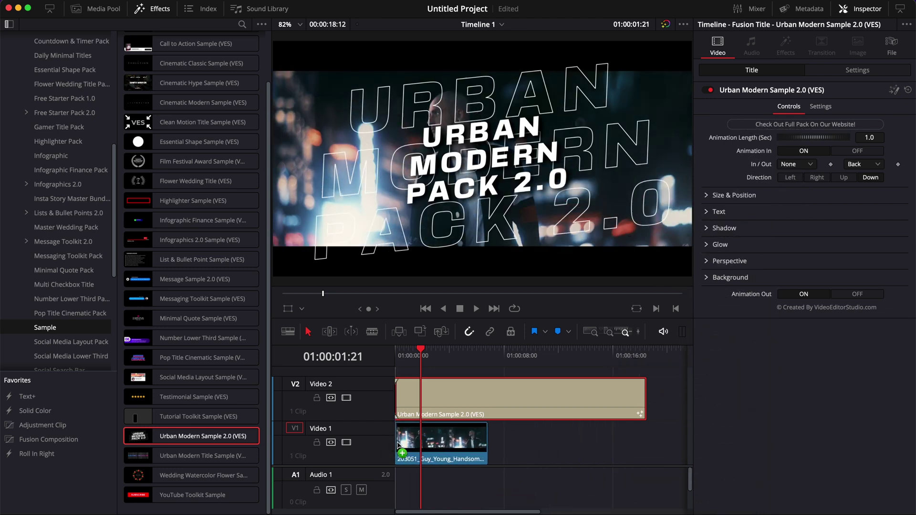
left_click(455, 451)
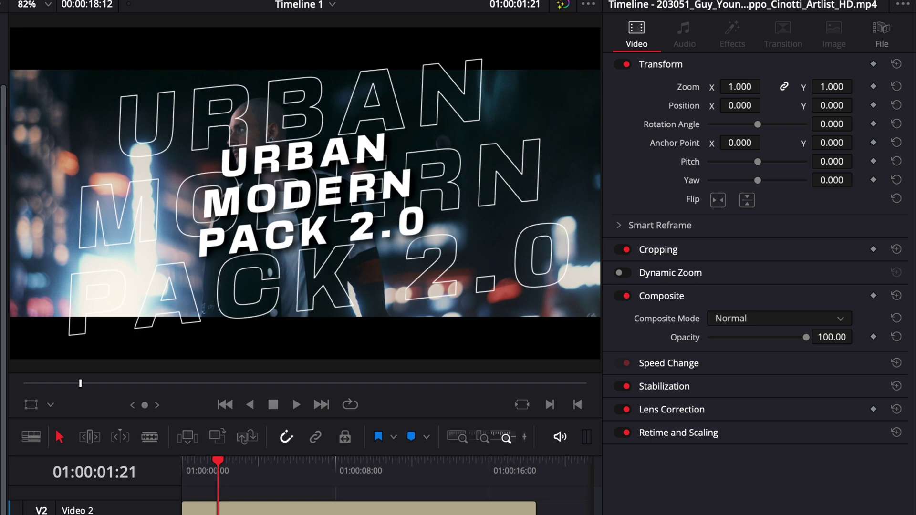
left_click_drag(740, 87, 782, 86)
Give the title's shadow a strength of 1.0
left_click(358, 509)
left_click(620, 291)
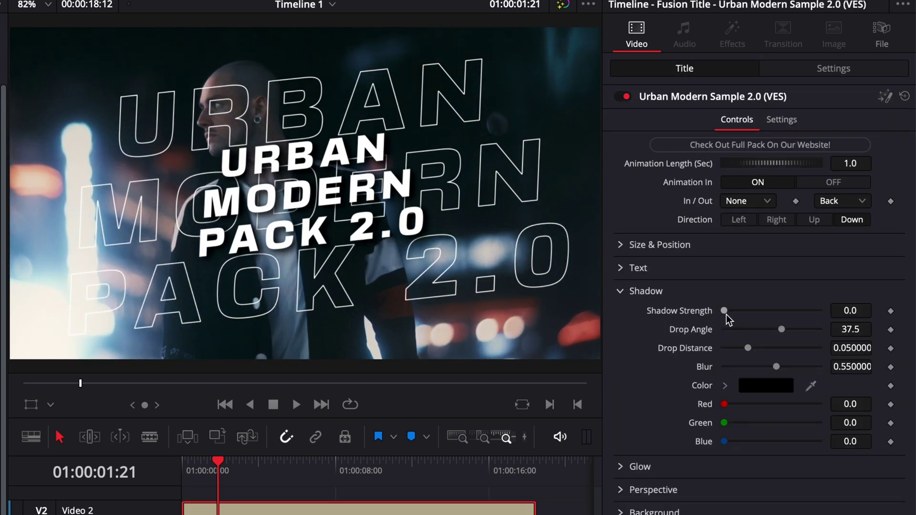
left_click_drag(724, 311, 841, 312)
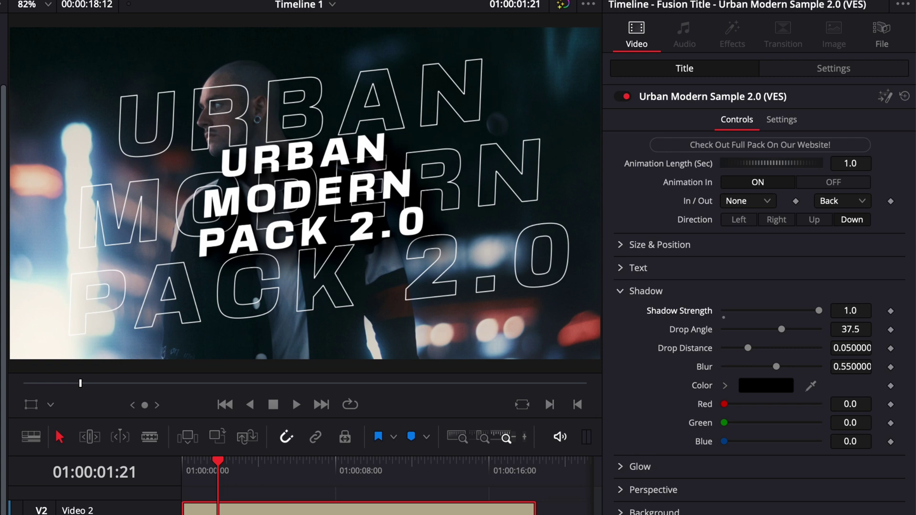
Raise the title's Glow Gain to 1.22
left_click(620, 290)
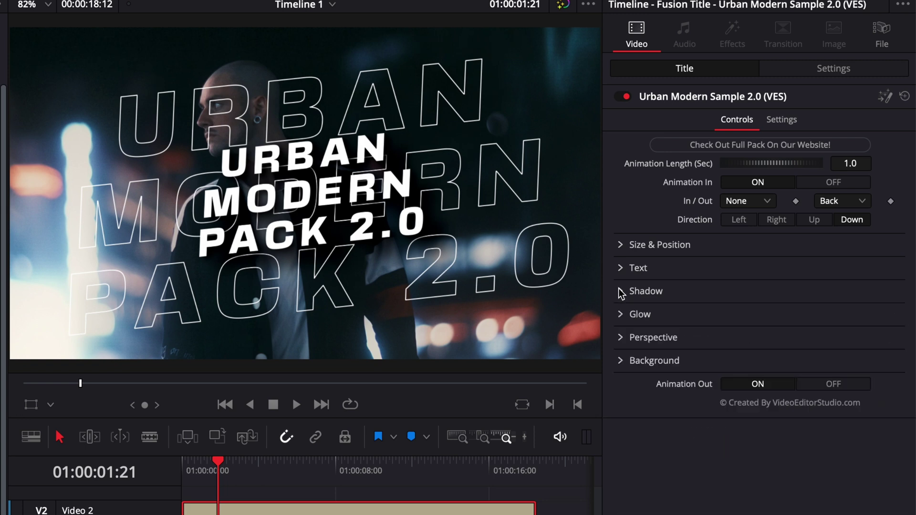
left_click(620, 314)
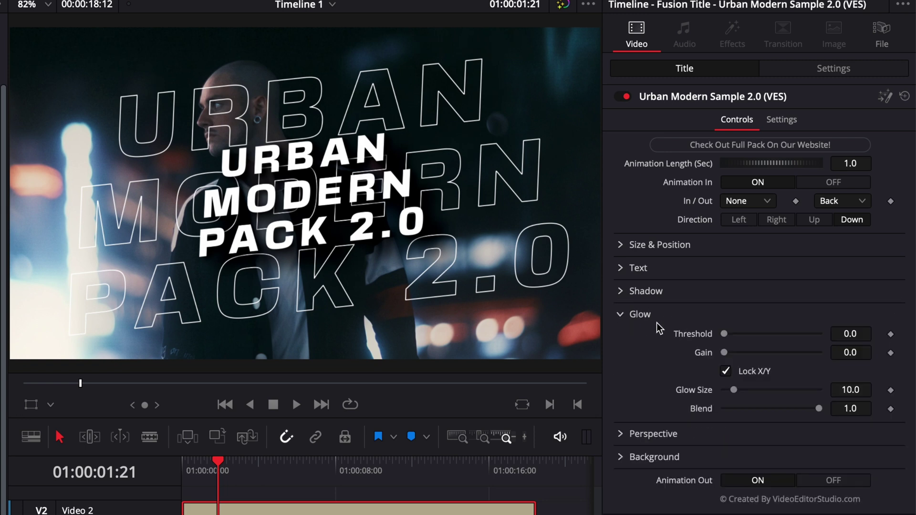
left_click_drag(726, 354, 748, 358)
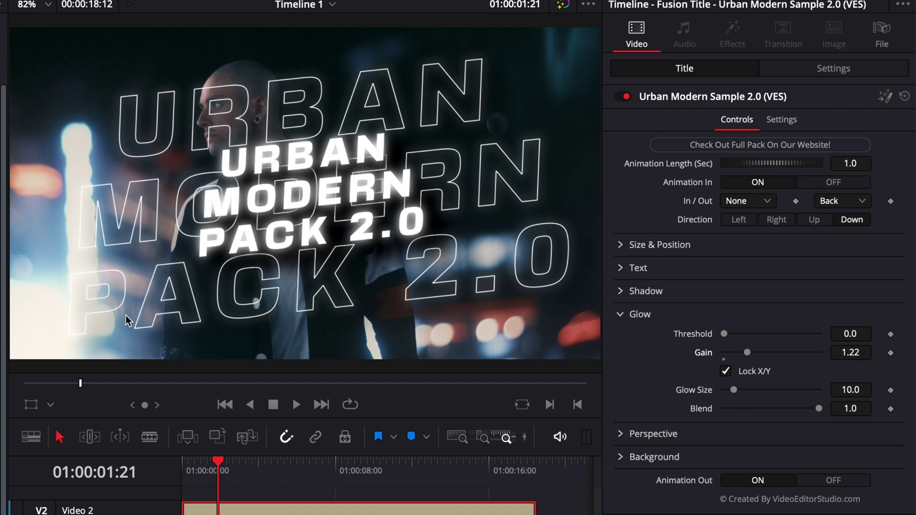
left_click(620, 314)
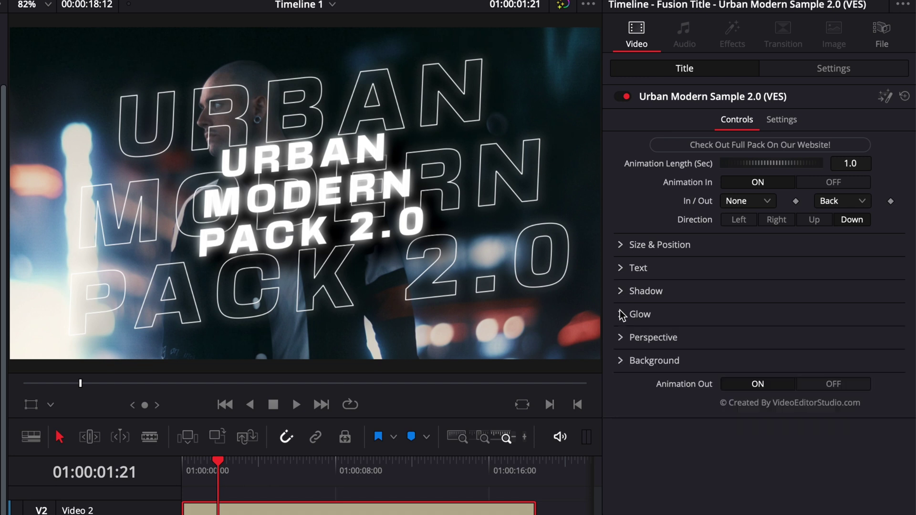
Try a perspective tilt, then reset Perspective X, Y and Z to 0
left_click(621, 338)
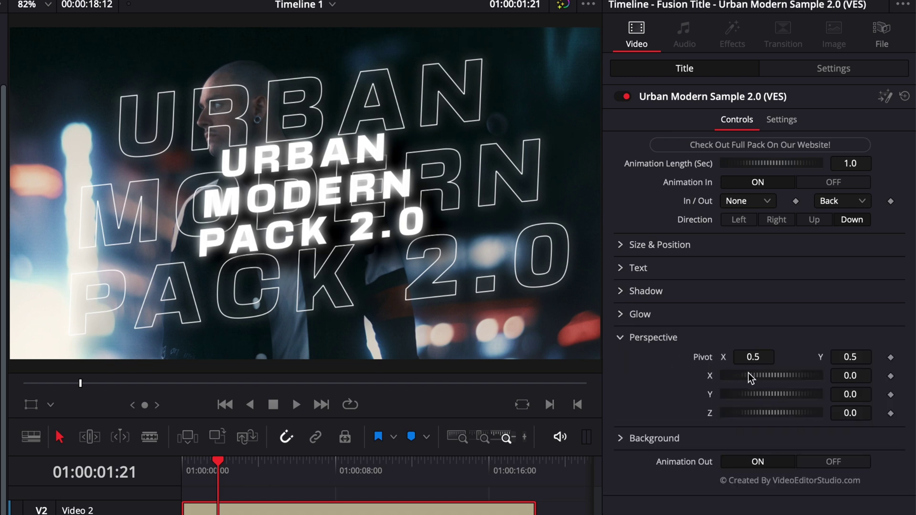
left_click_drag(749, 373, 783, 409)
double_click(710, 376)
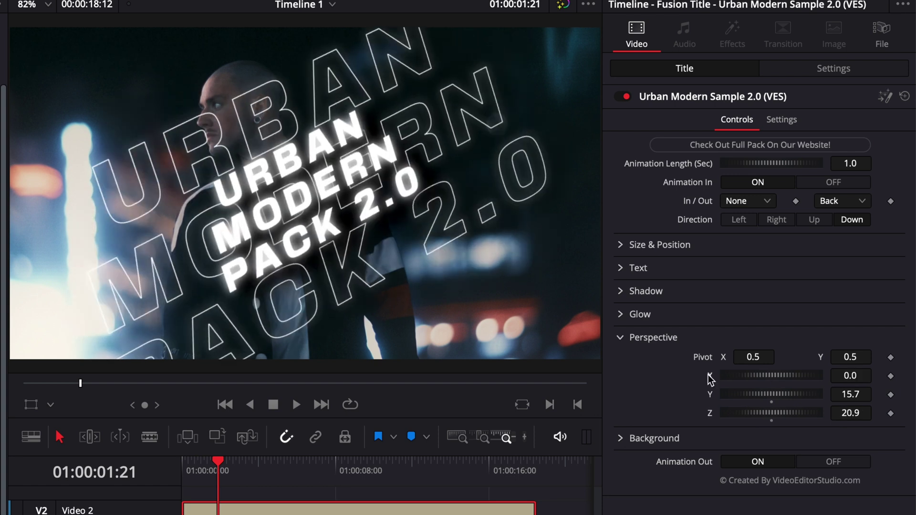
double_click(710, 395)
double_click(711, 408)
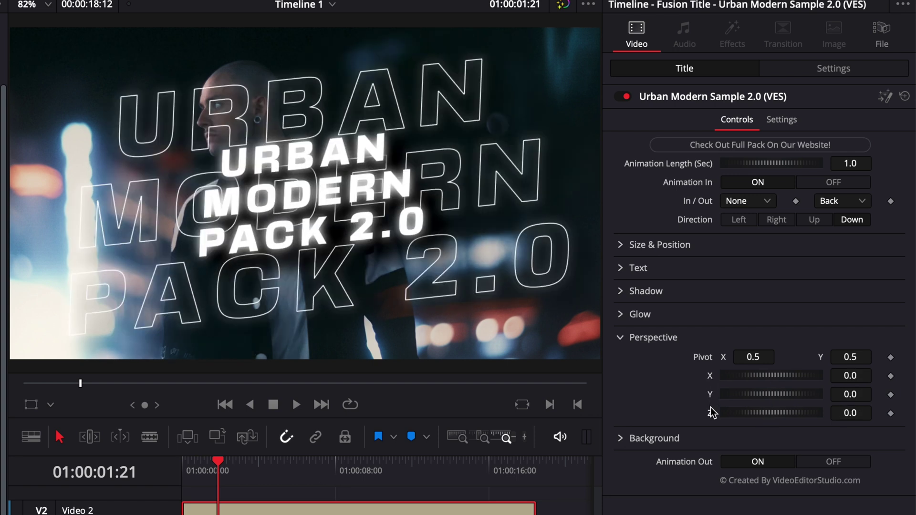
Set the title's Background Opacity to 0.48 to darken the footage
left_click(620, 337)
left_click(620, 362)
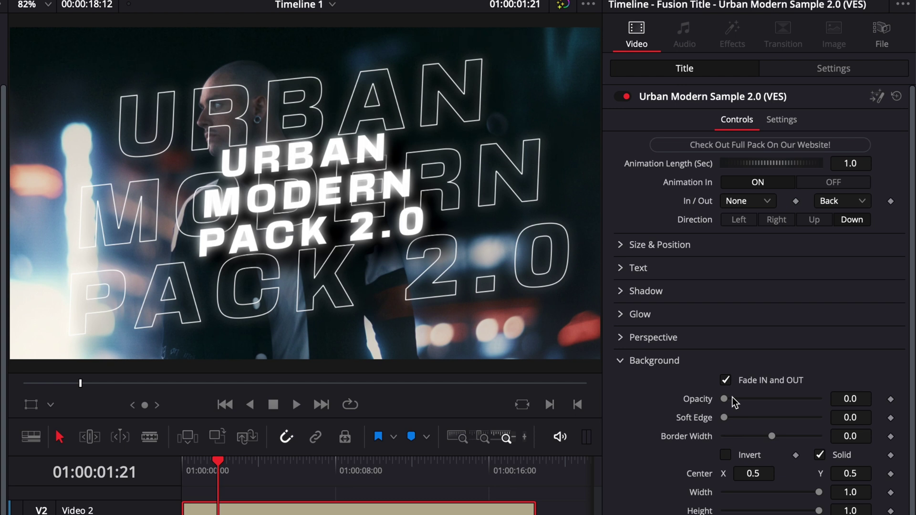
left_click_drag(725, 401, 770, 405)
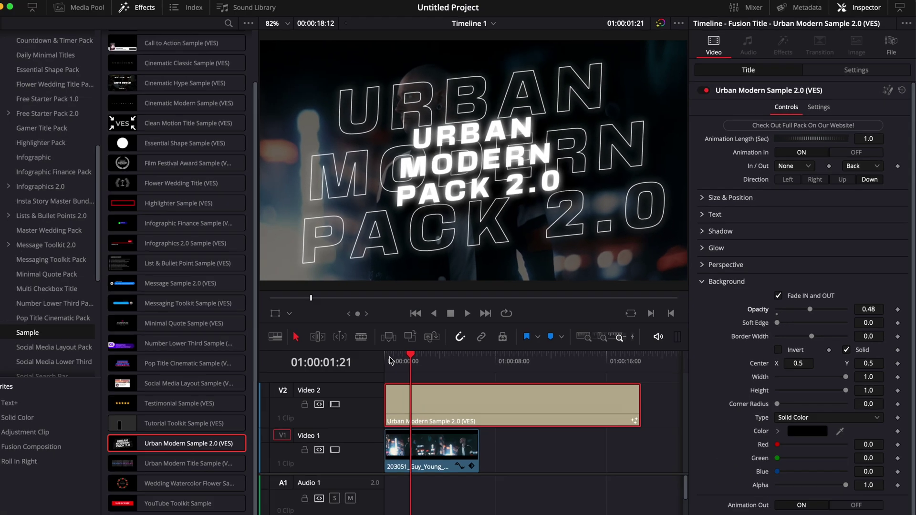
Replay the title animation from the start of the timeline
left_click(189, 466)
key("space")
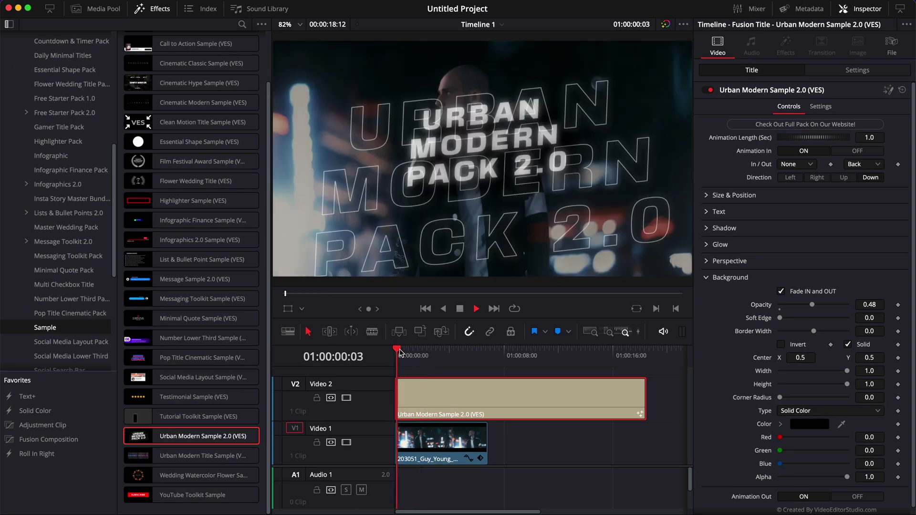
left_click(399, 353)
key("space")
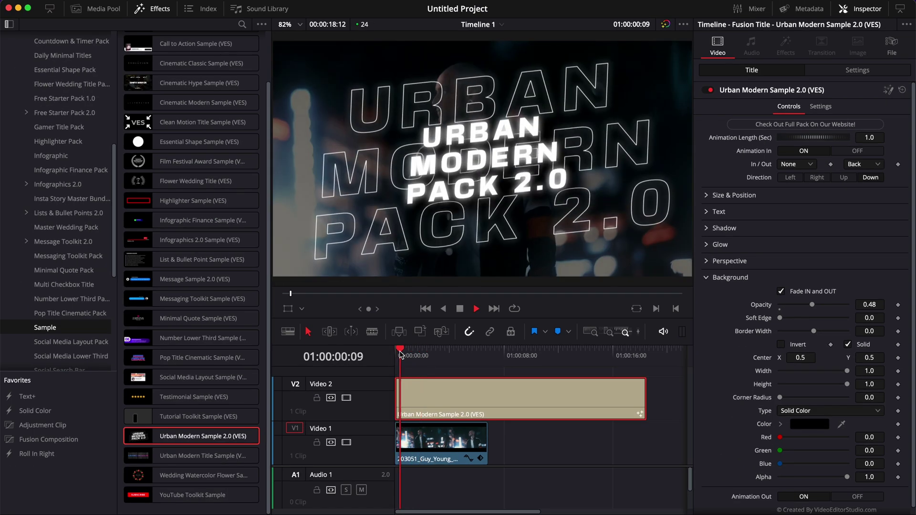
key("space")
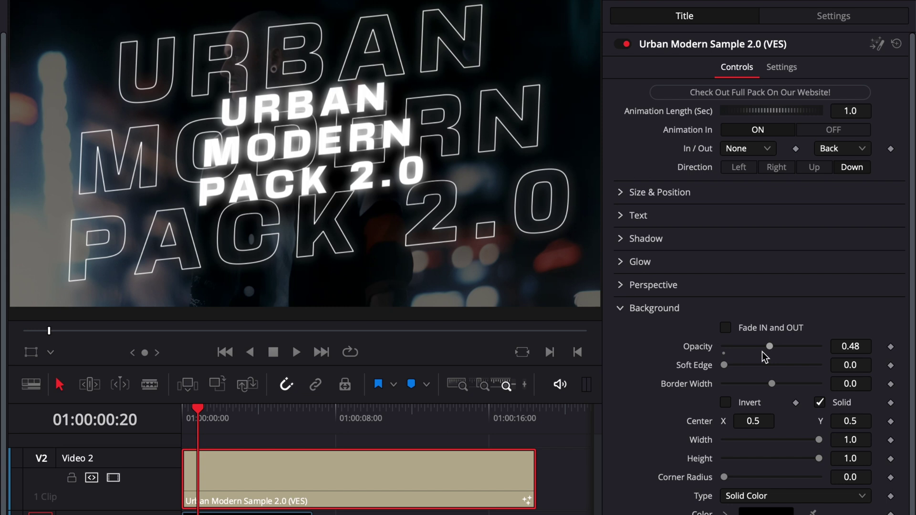
Set background Opacity 0.283, Width 0.906, Height 0.874, Corner Radius 1.0, and enable Invert
left_click_drag(769, 347, 751, 355)
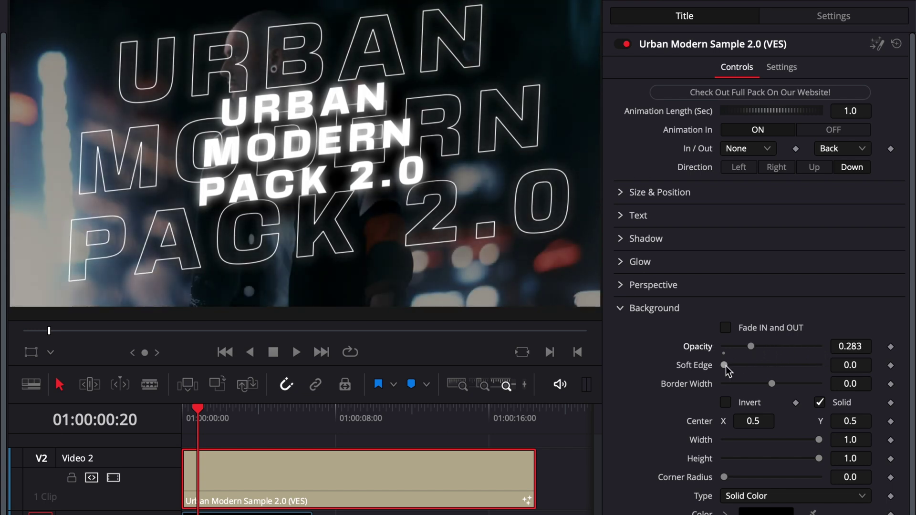
scroll(717, 379, "down", 1)
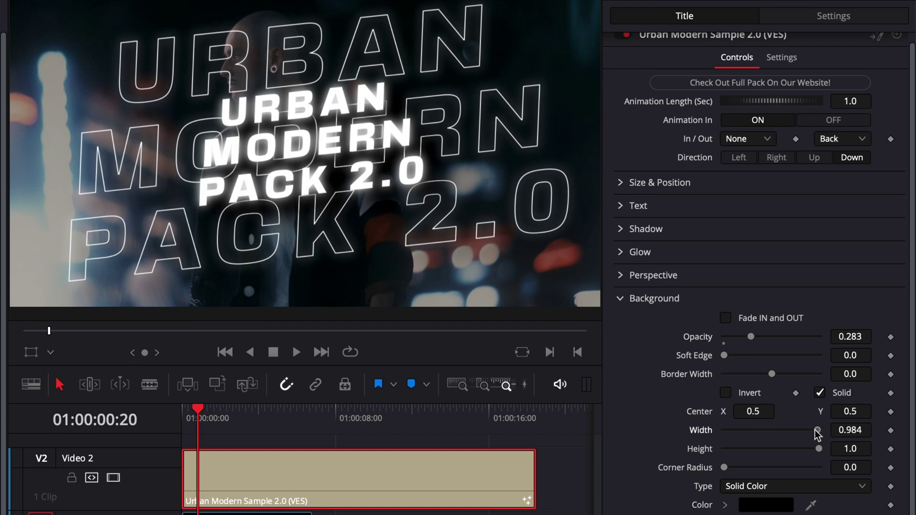
left_click_drag(816, 431, 806, 452)
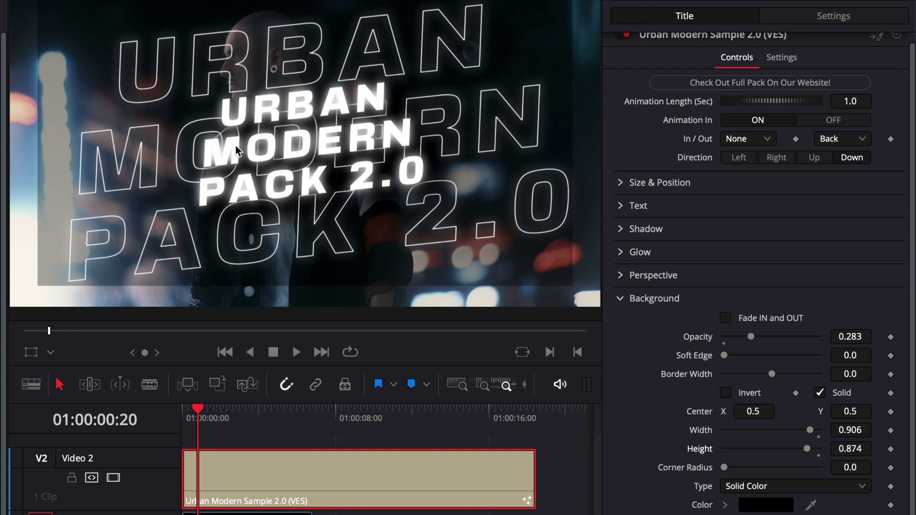
left_click_drag(721, 465, 830, 477)
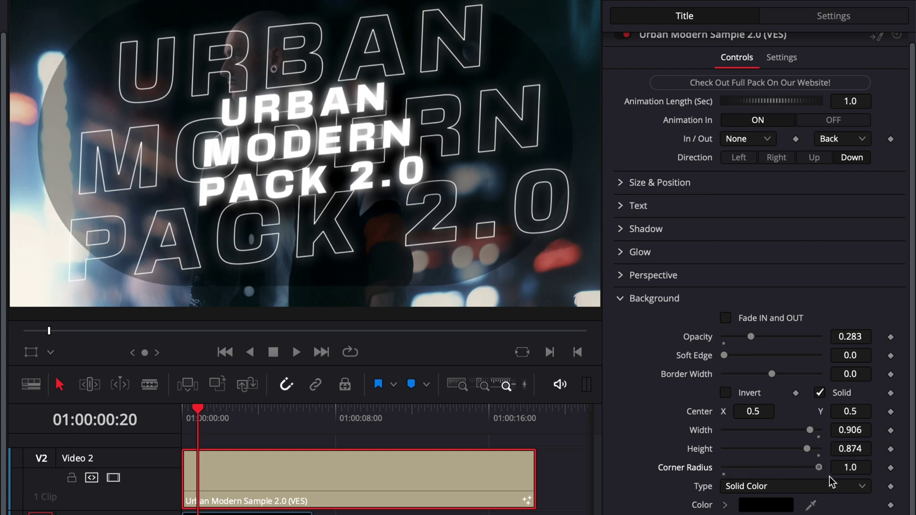
left_click(726, 392)
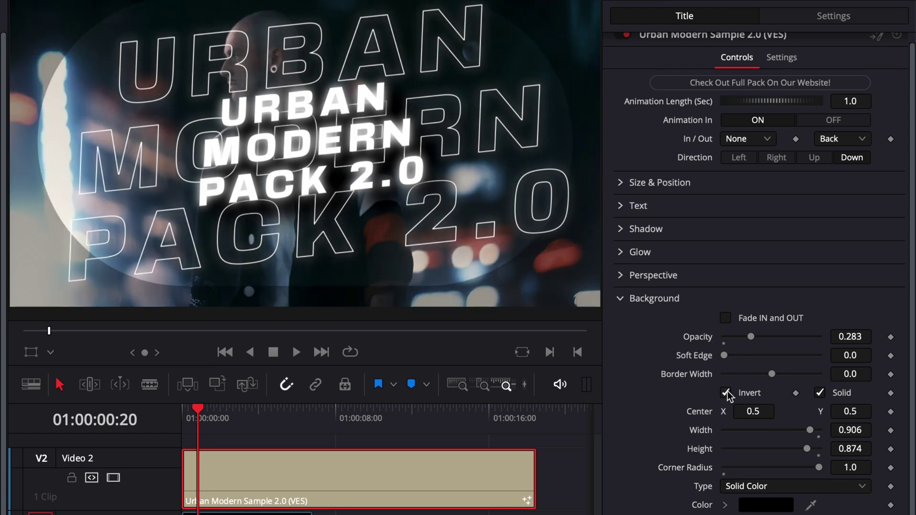
Set the Background Color to a teal-grey sampled from the footage with the eyedropper
left_click(754, 506)
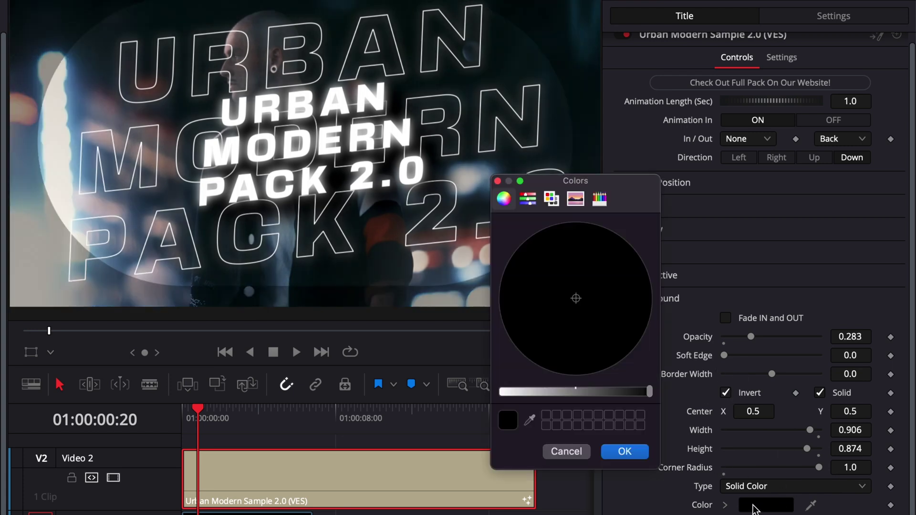
left_click(529, 421)
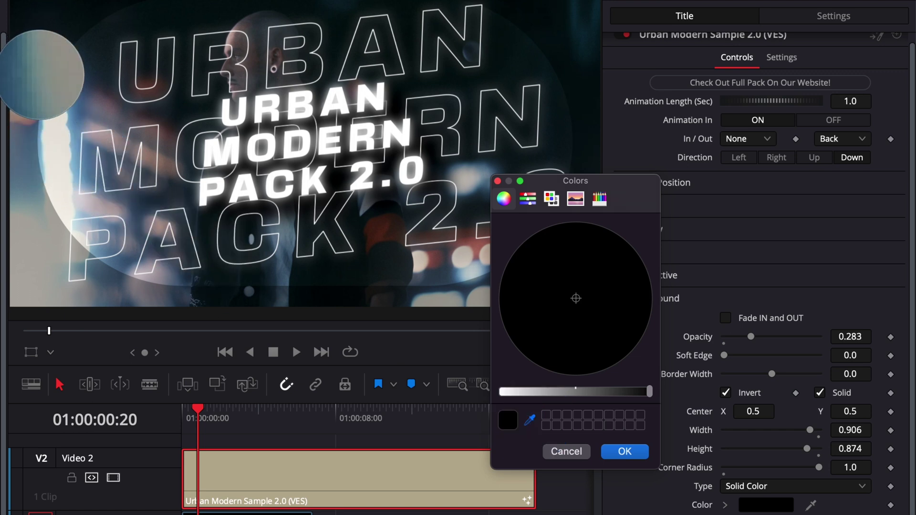
left_click(37, 75)
left_click(628, 451)
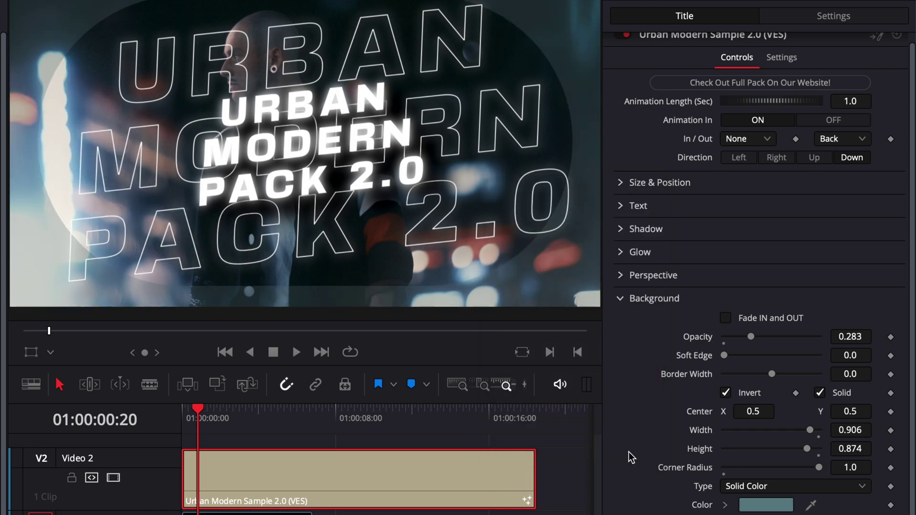